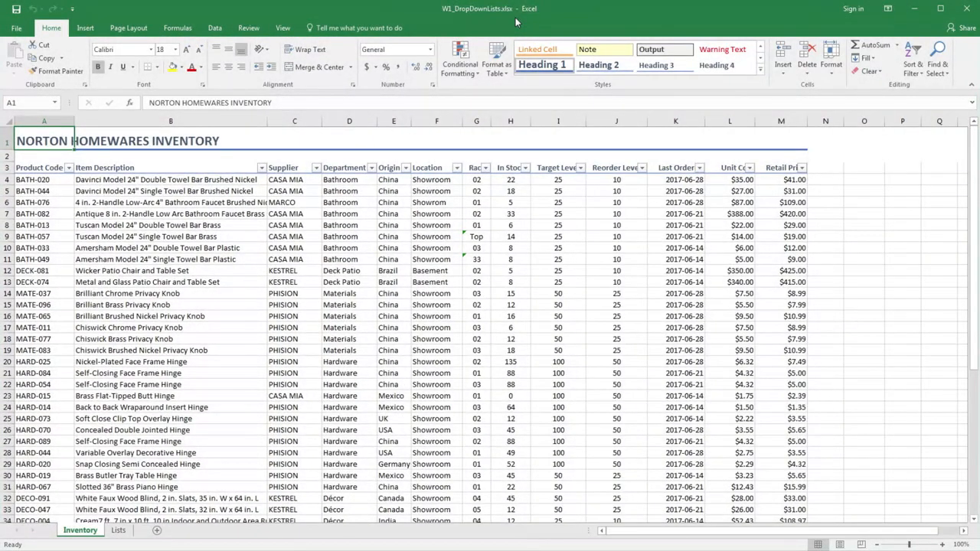
# Step: Apply list data validation to the Location column's data cells, allowing only Showroom and Basement as choices
pyautogui.click(434, 163)
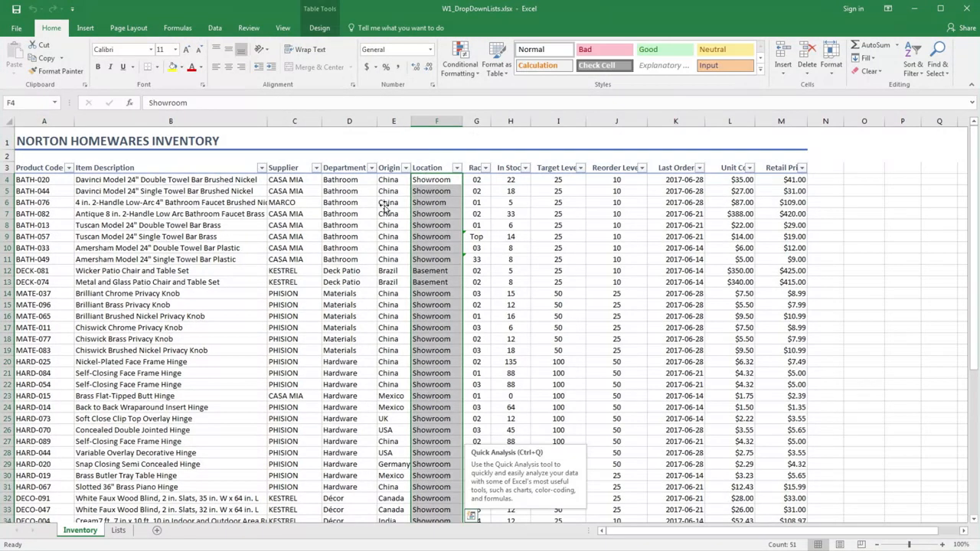
pyautogui.click(214, 28)
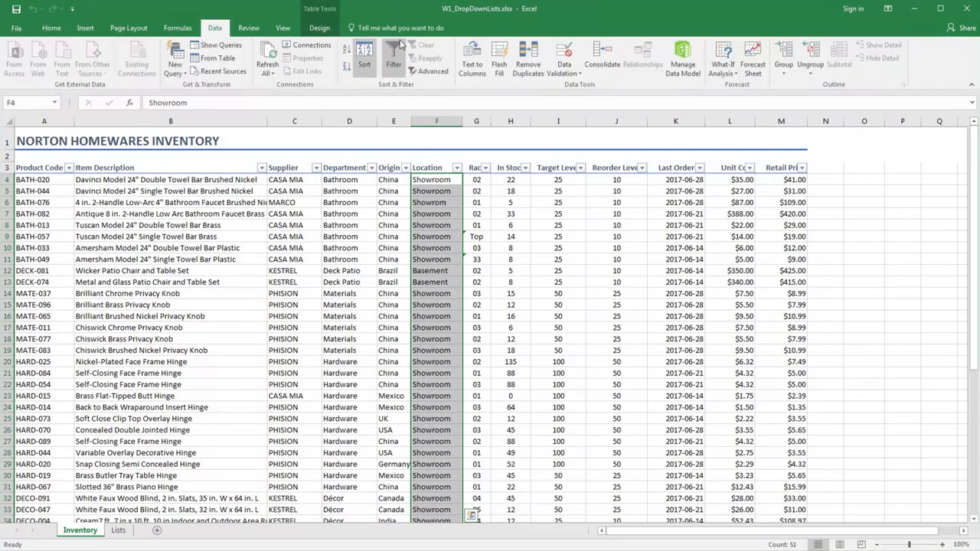
pyautogui.click(567, 55)
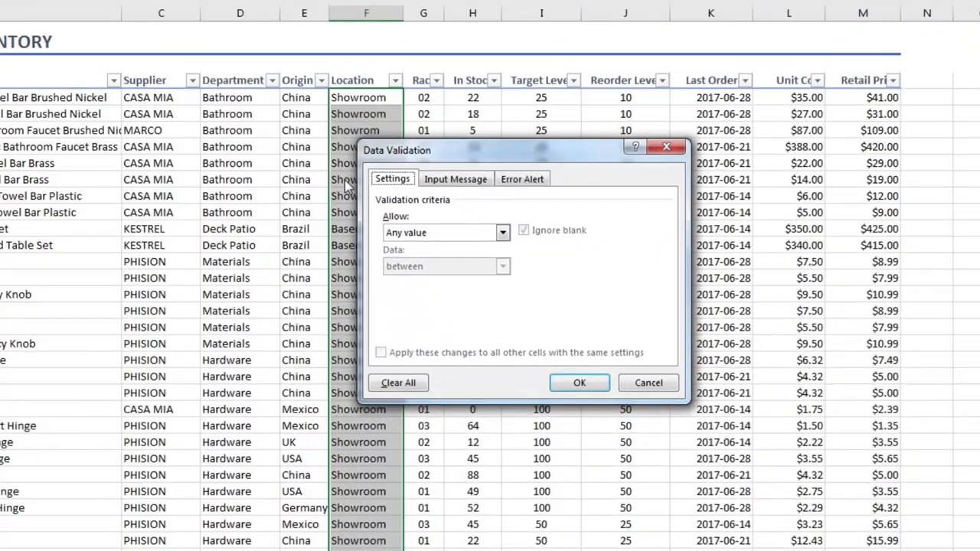
pyautogui.click(445, 232)
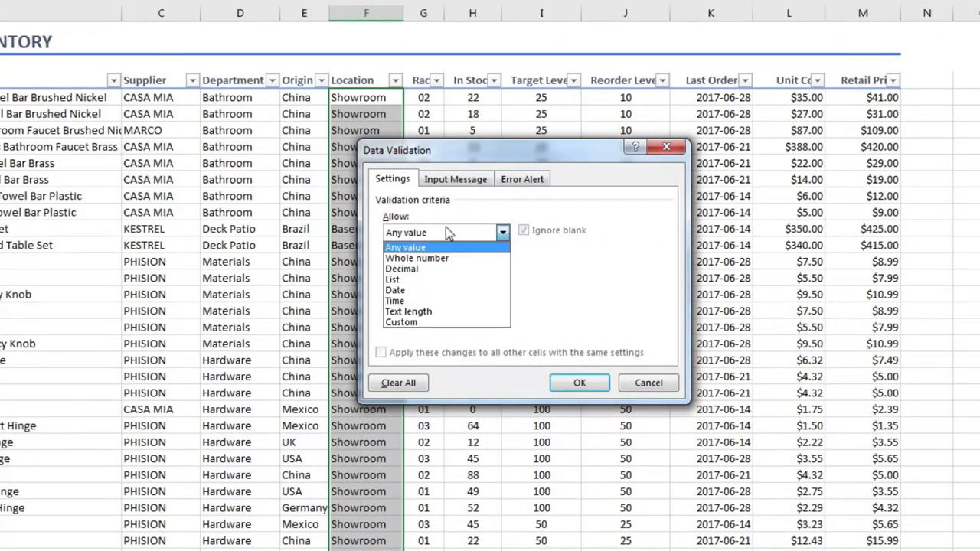
pyautogui.click(446, 280)
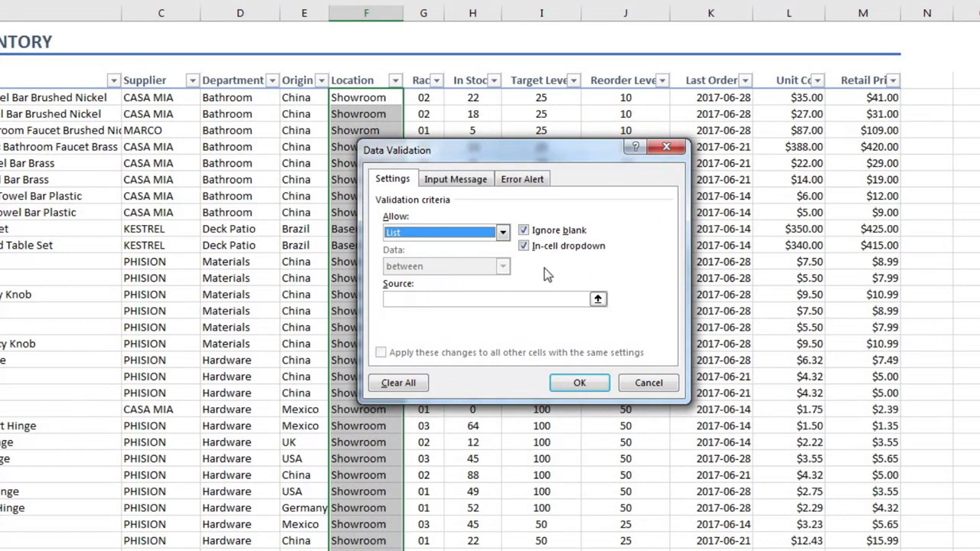
pyautogui.click(543, 301)
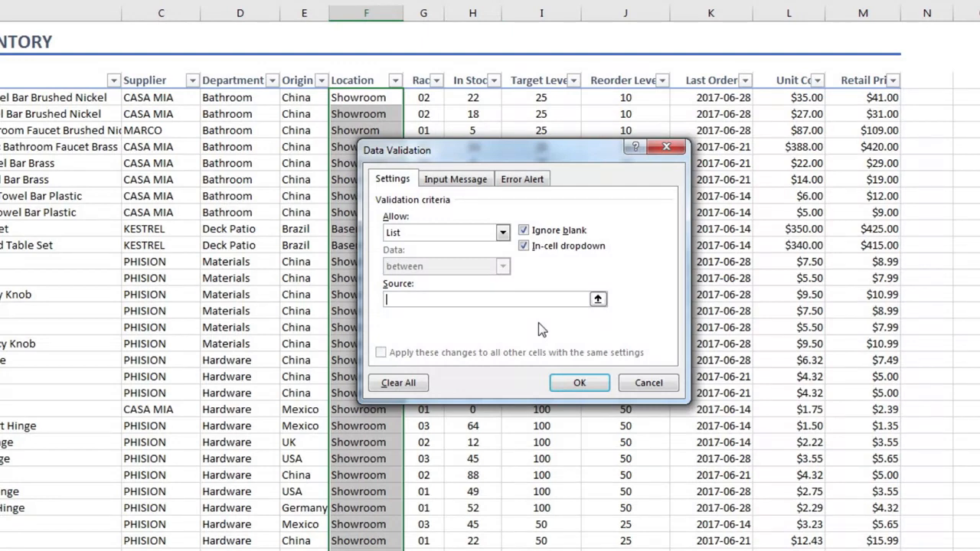
pyautogui.write('Basement')
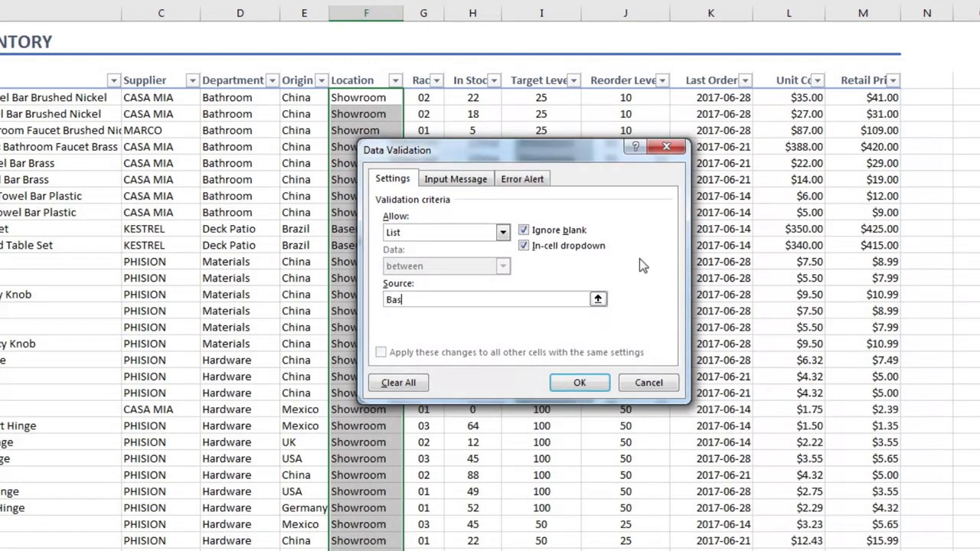
pyautogui.write(',Showroom')
pyautogui.press('Return')
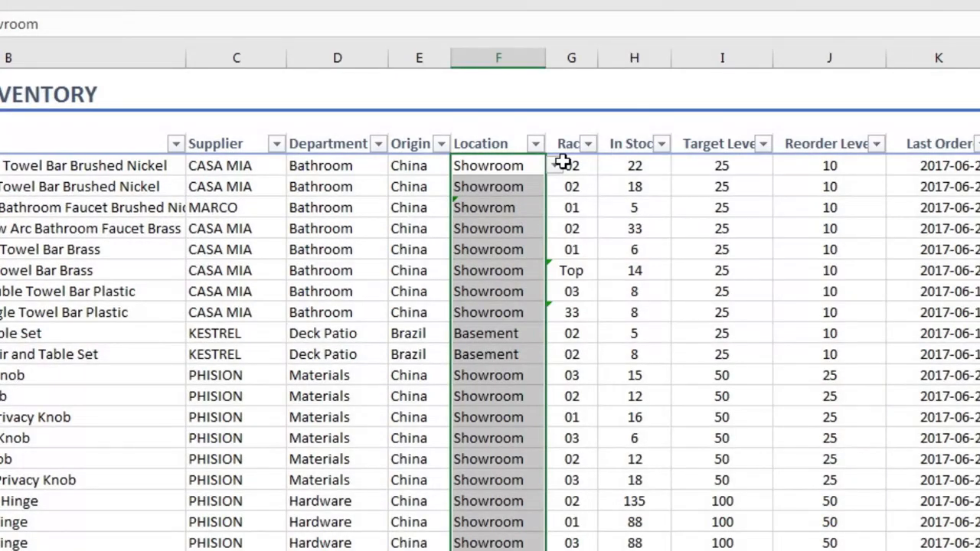
# Step: Check the drop-down choices offered in the first Location cell, F4, without changing its entry
pyautogui.click(551, 156)
pyautogui.click(527, 156)
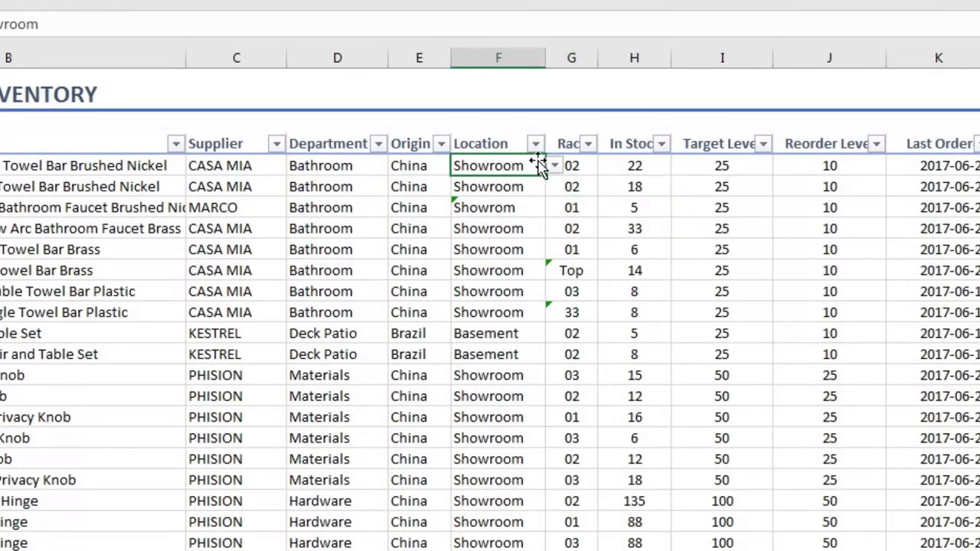
pyautogui.click(552, 166)
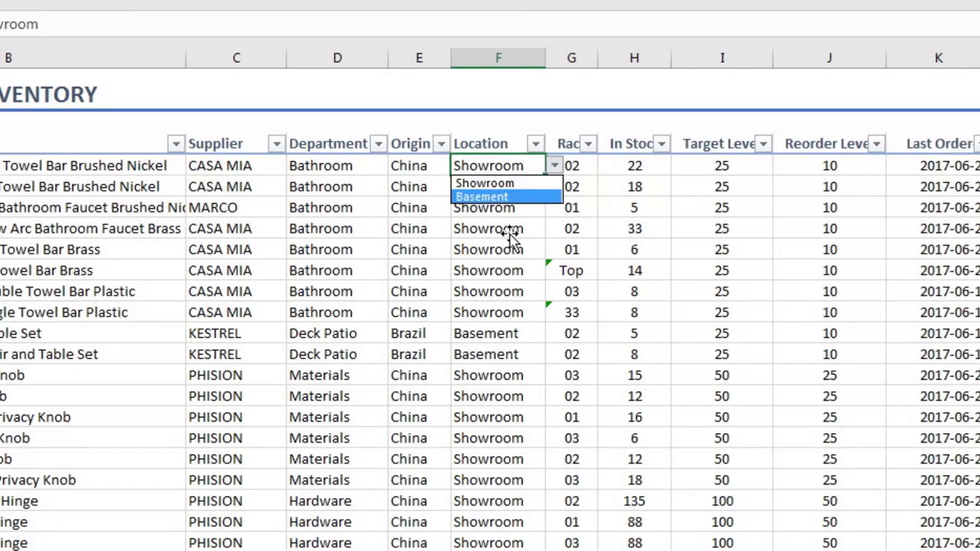
pyautogui.press('Escape')
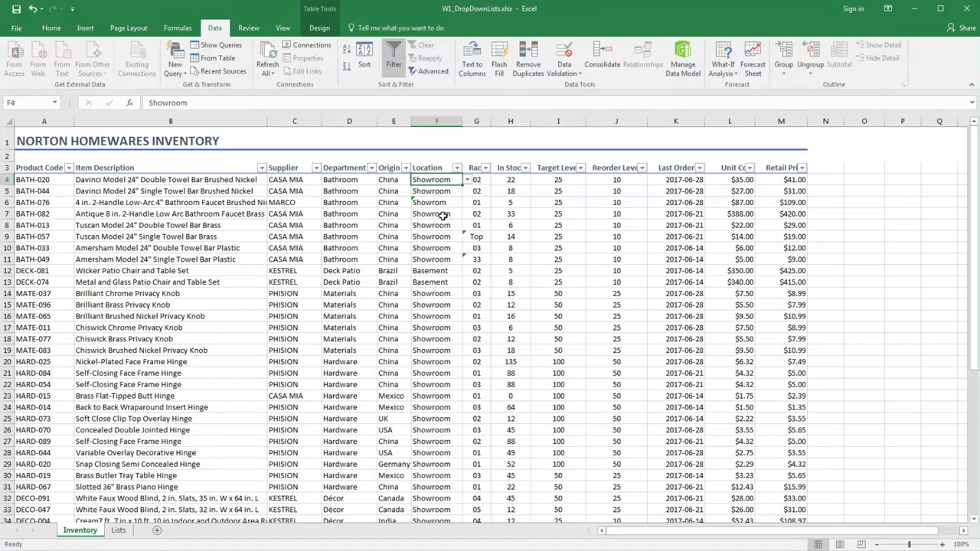
# Step: Copy the Origin column with its header from the Inventory sheet to cell E3 of the Lists sheet
pyautogui.click(387, 166)
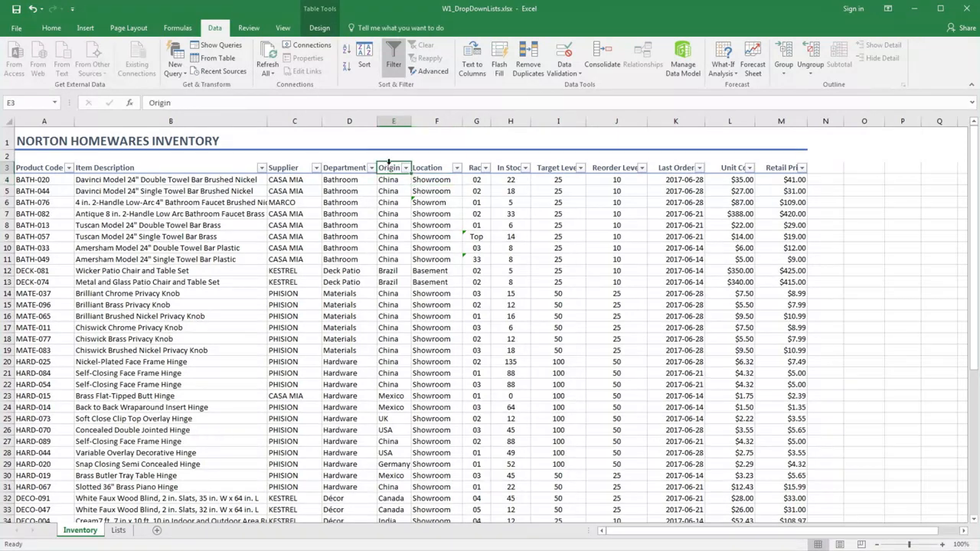
pyautogui.click(389, 161)
pyautogui.click(389, 162)
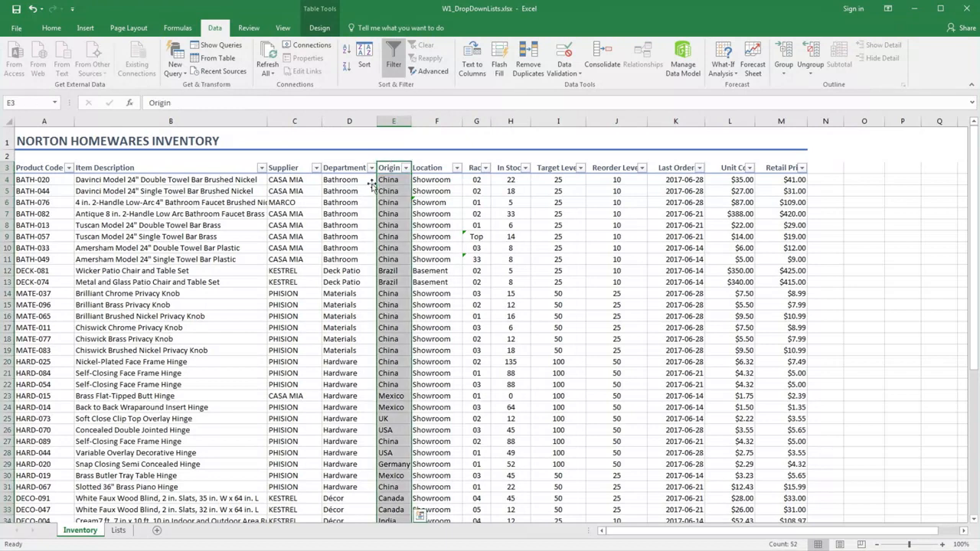
pyautogui.hotkey('ctrl', 'c')
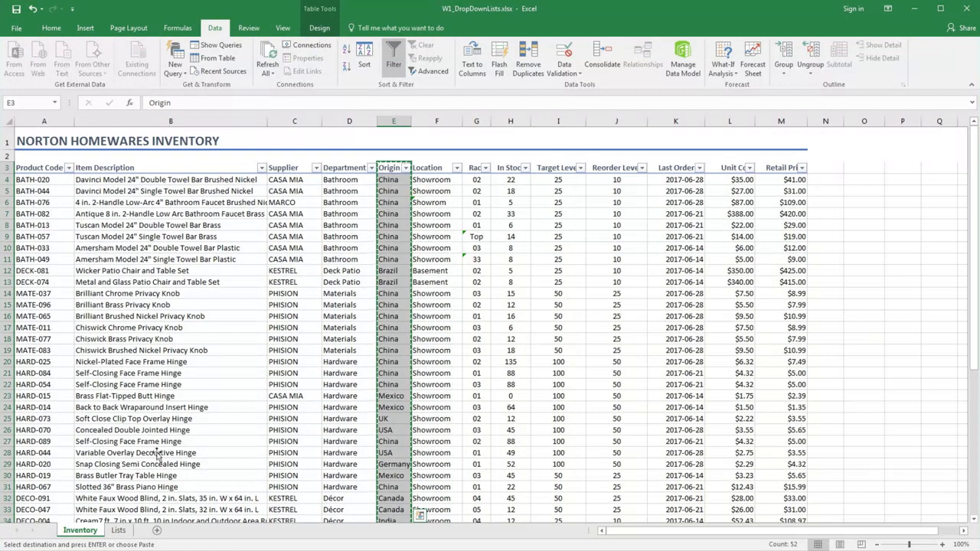
pyautogui.click(119, 530)
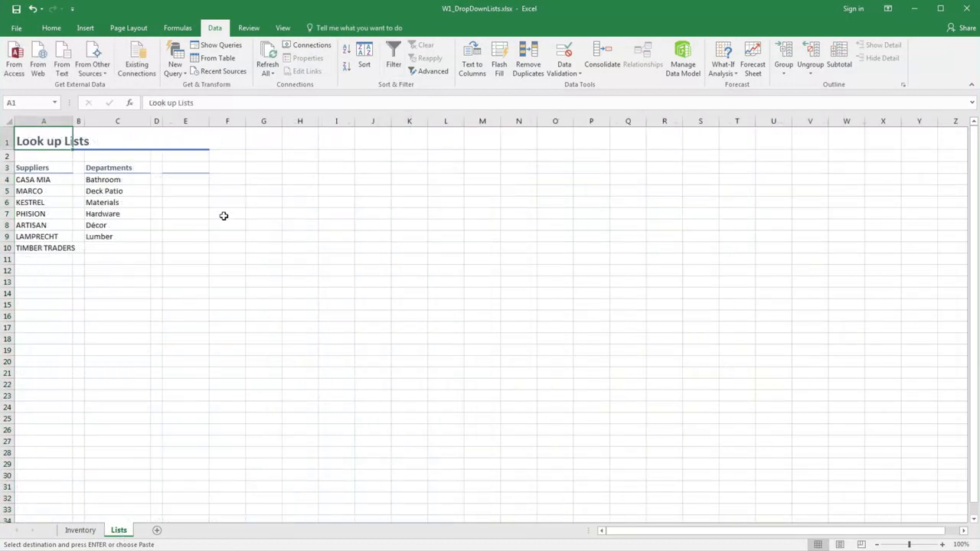
pyautogui.click(181, 168)
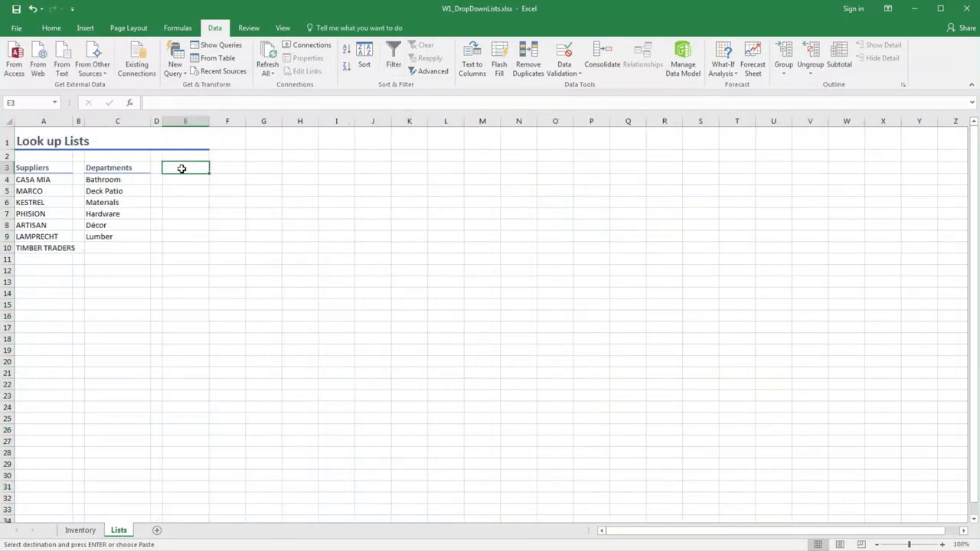
pyautogui.hotkey('ctrl', 'v')
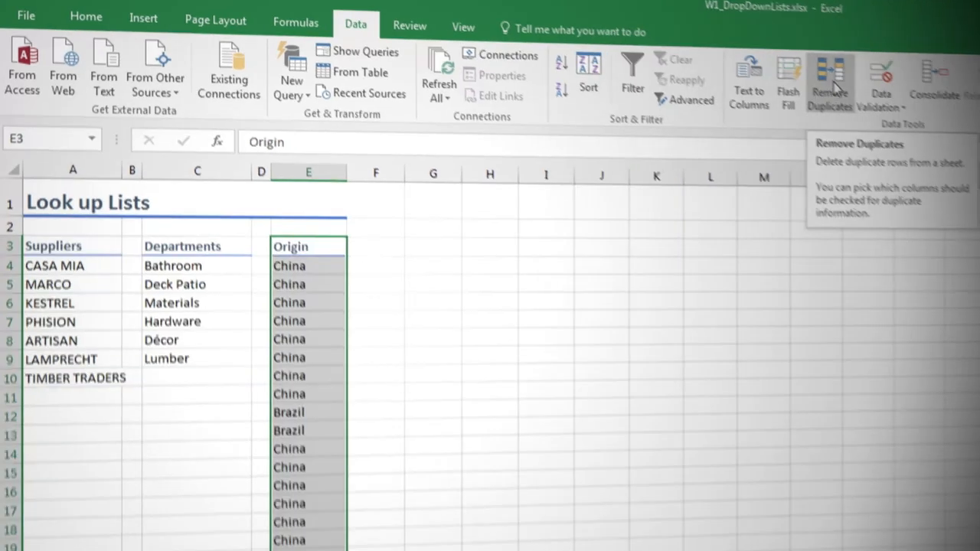
# Step: Remove the duplicate values from the pasted Origin list, treating its first row as a header
pyautogui.click(843, 93)
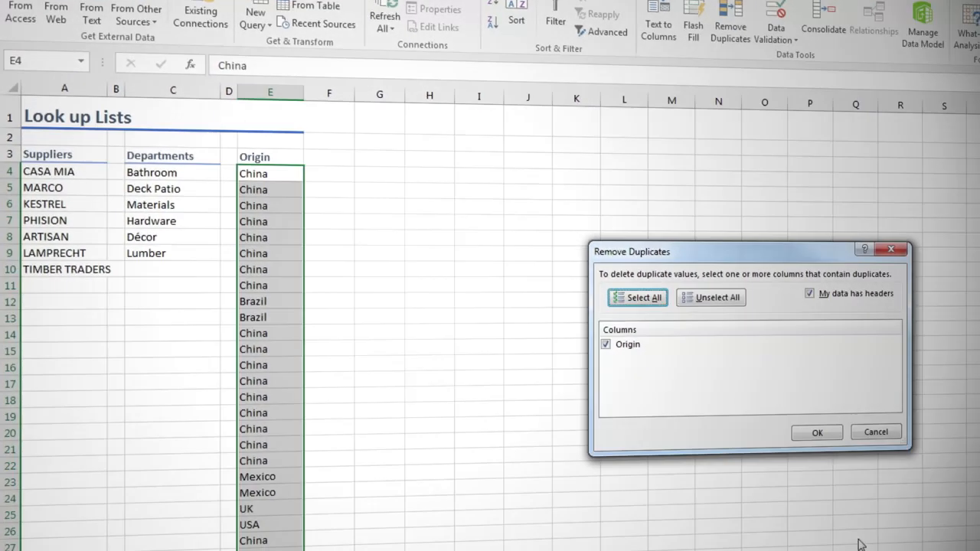
pyautogui.click(818, 432)
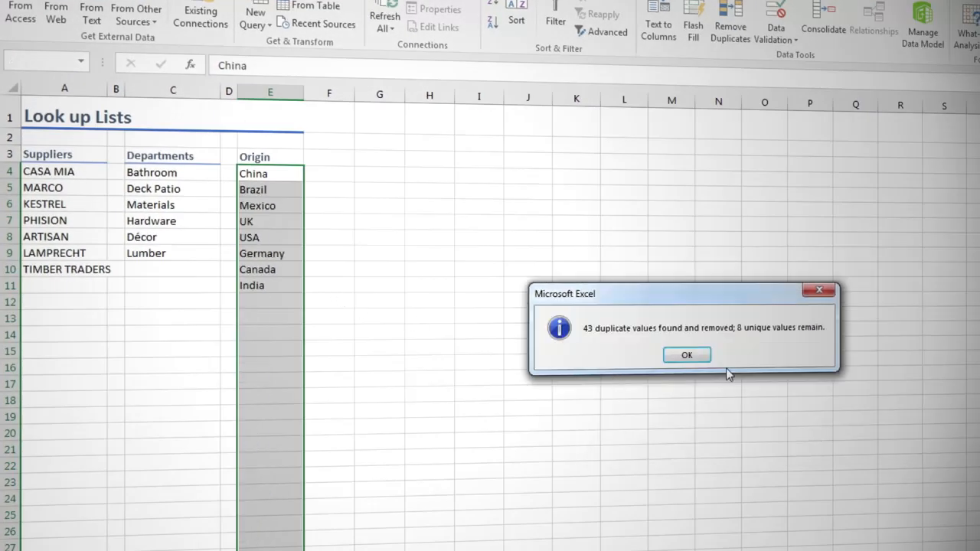
pyautogui.click(706, 360)
pyautogui.click(274, 178)
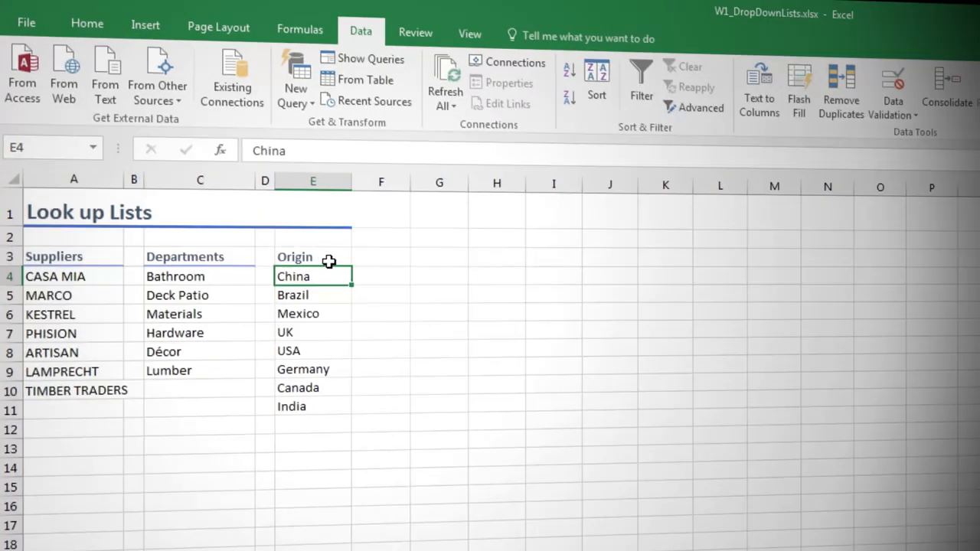
# Step: Rename the list header in cell E3 to Origins
pyautogui.click(306, 210)
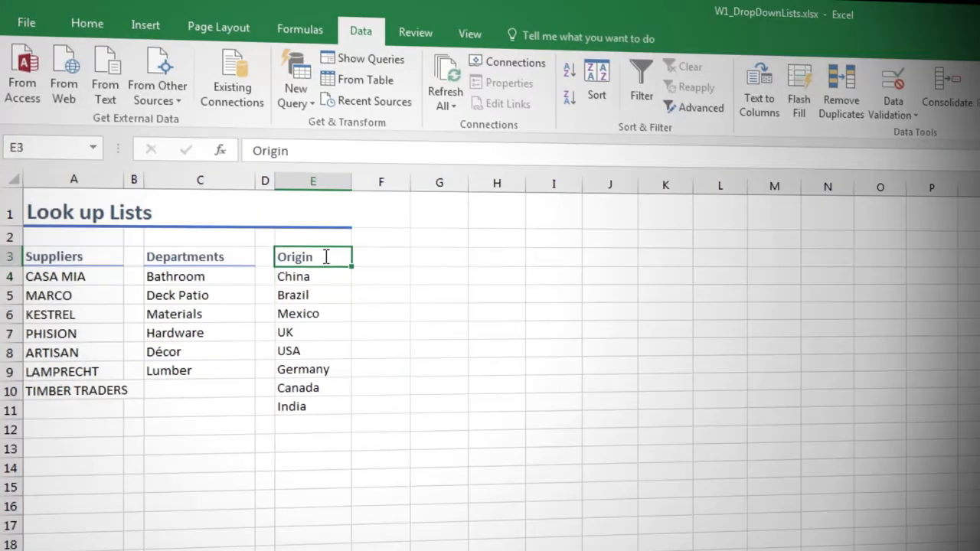
pyautogui.write('s')
pyautogui.press('Return')
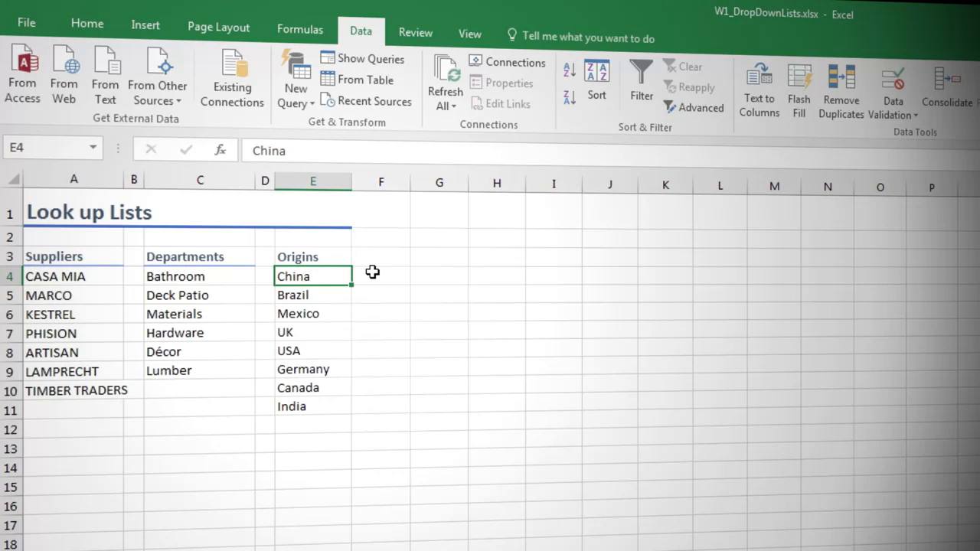
# Step: Create a named range for the whole origins list, taking the name from its top row
pyautogui.hotkey('ctrl', 'a')
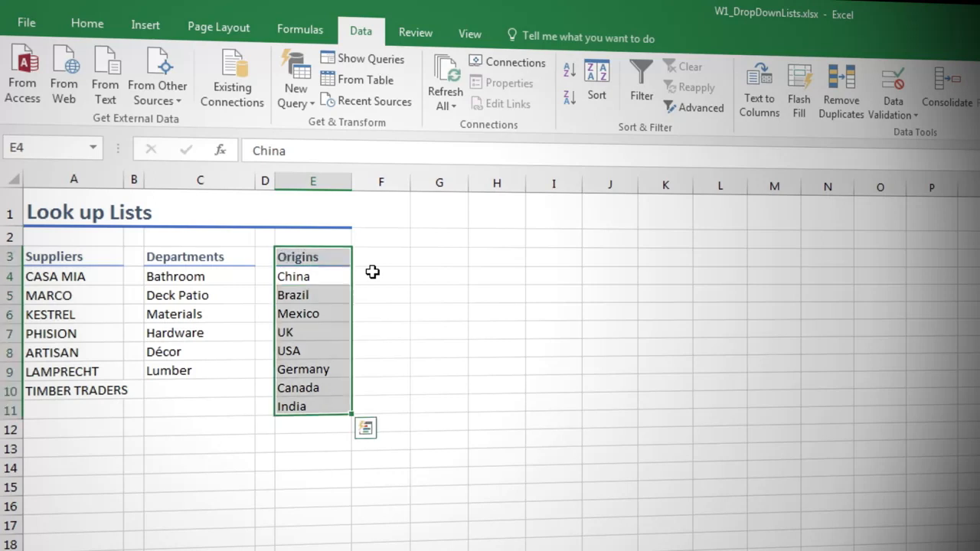
pyautogui.click(295, 32)
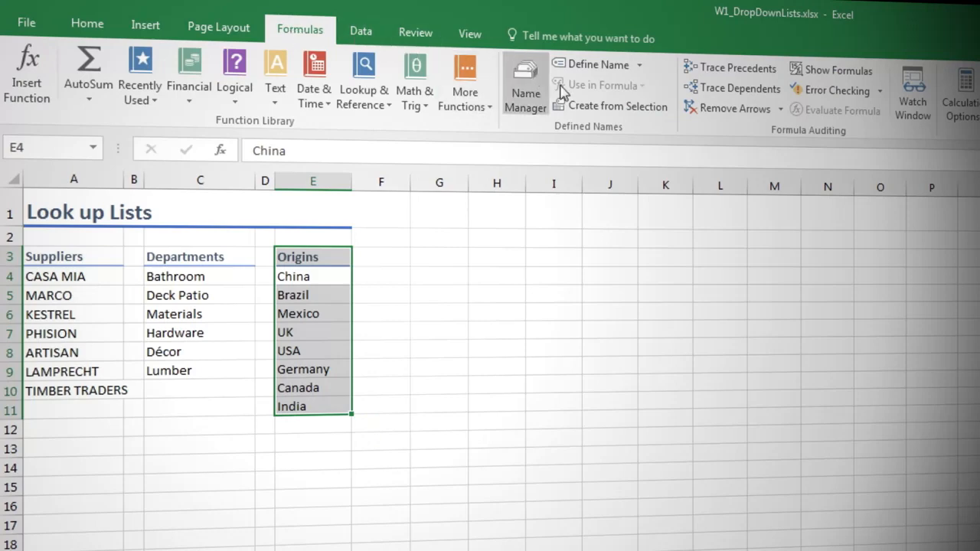
pyautogui.click(590, 104)
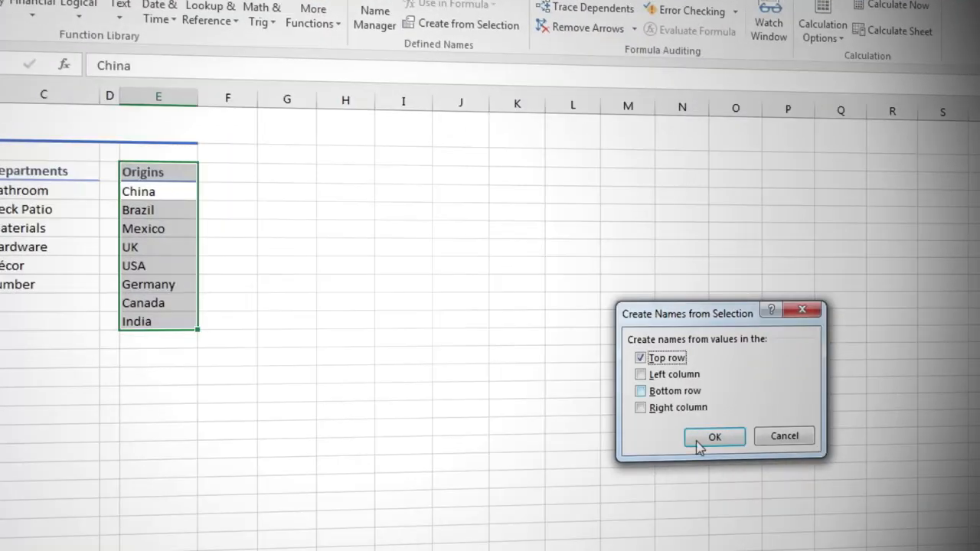
pyautogui.click(800, 484)
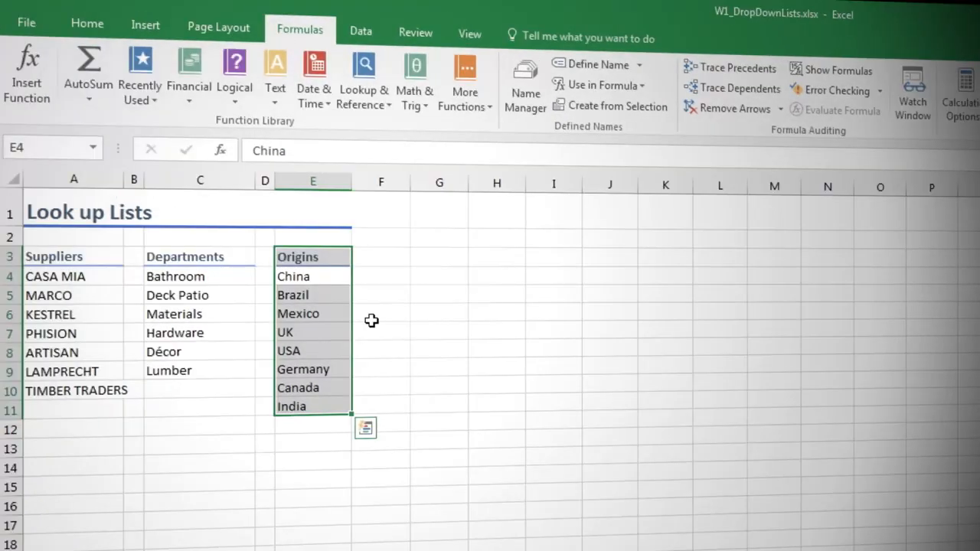
# Step: Check the workbook's list of defined names for the Origins range
pyautogui.click(376, 324)
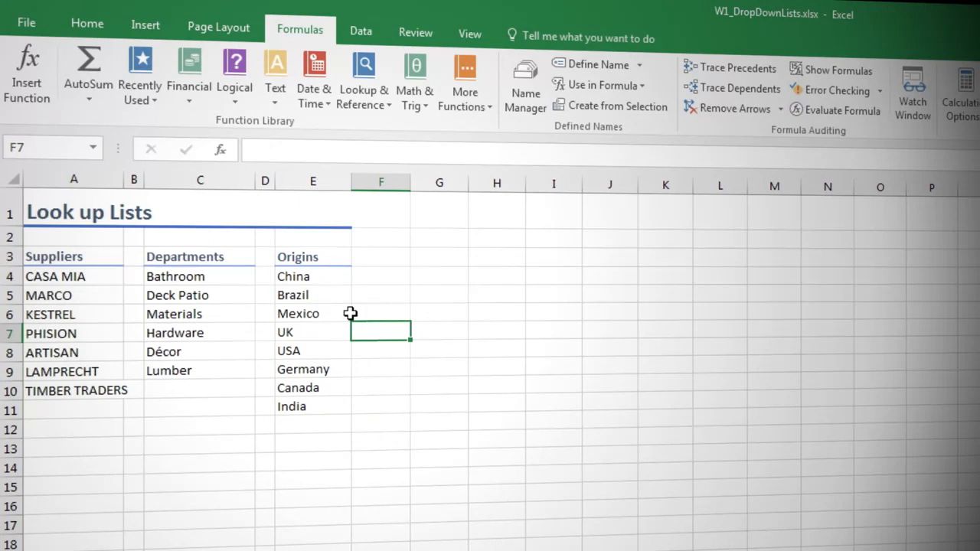
pyautogui.click(93, 148)
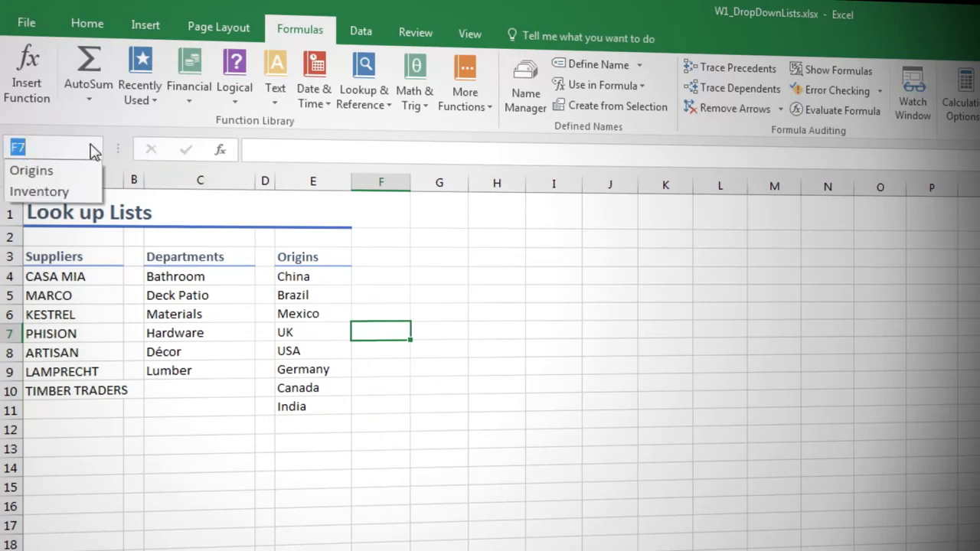
pyautogui.click(92, 148)
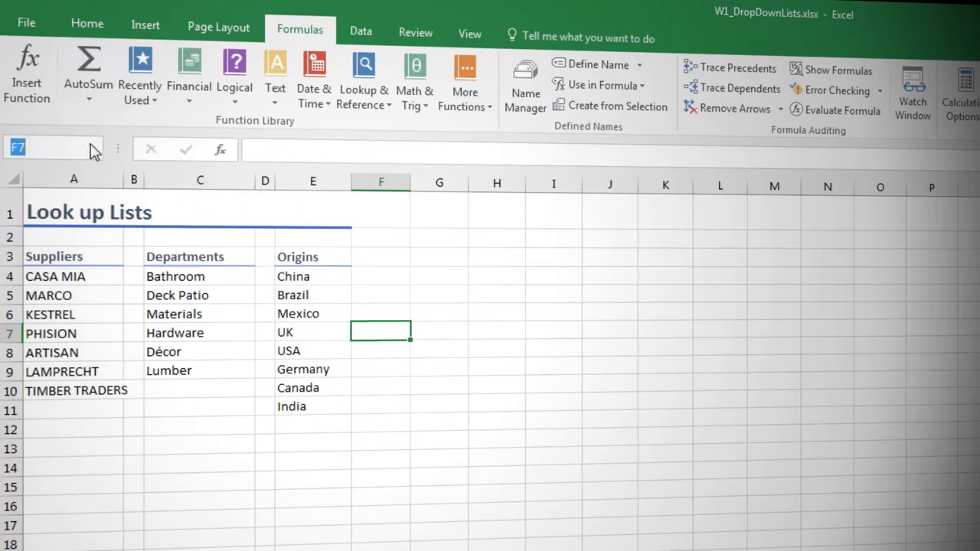
# Step: Convert the origins list E3:E11 into a table with headers
pyautogui.click(327, 305)
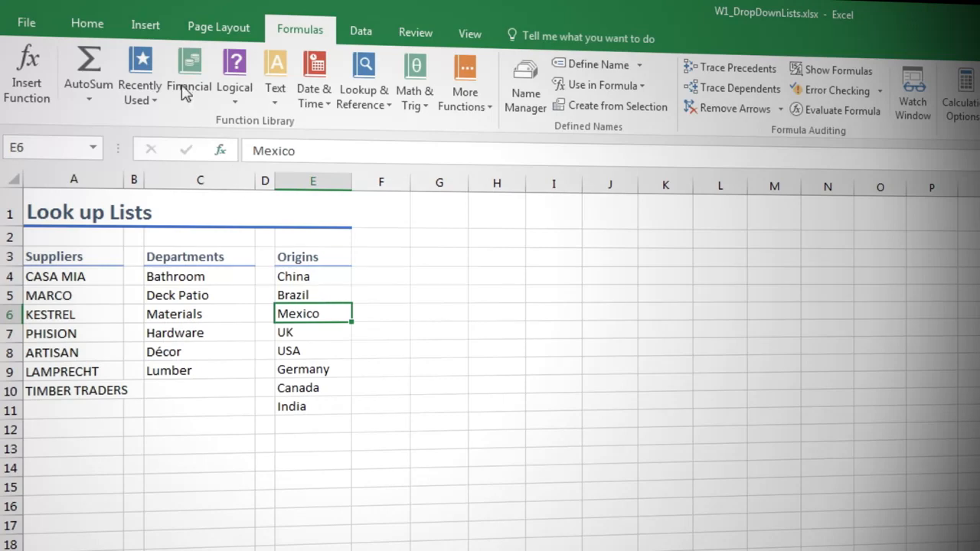
pyautogui.click(144, 25)
pyautogui.click(172, 77)
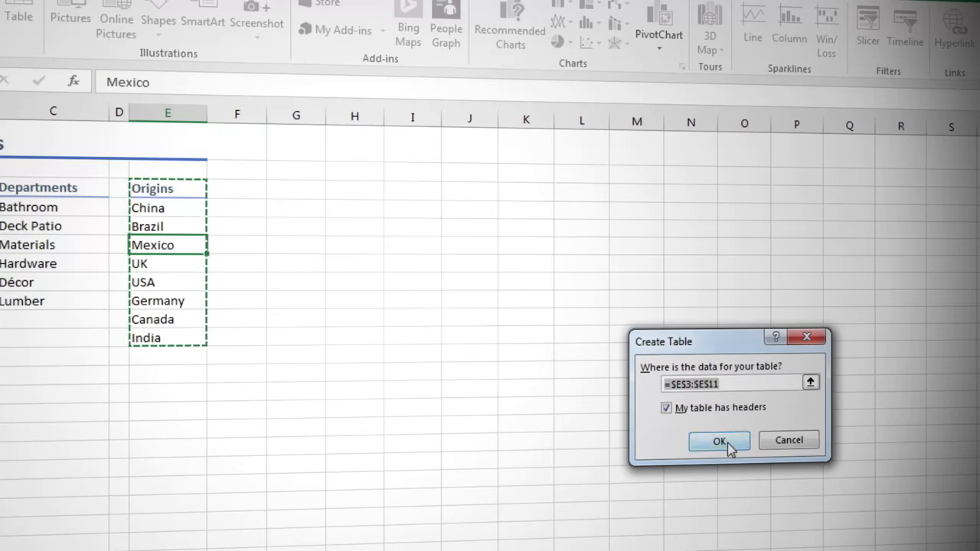
pyautogui.click(720, 443)
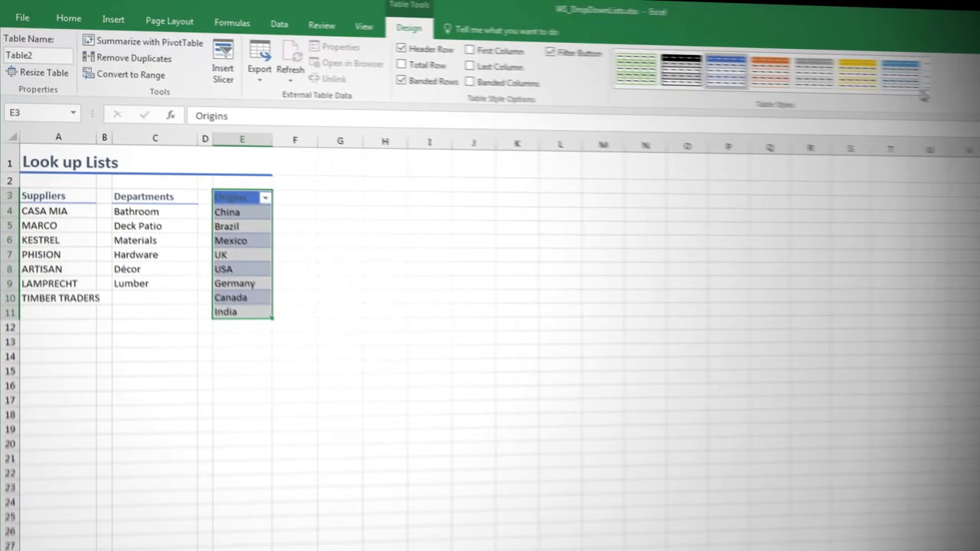
# Step: Apply the plain, unshaded Light table style to the Origins table
pyautogui.click(921, 94)
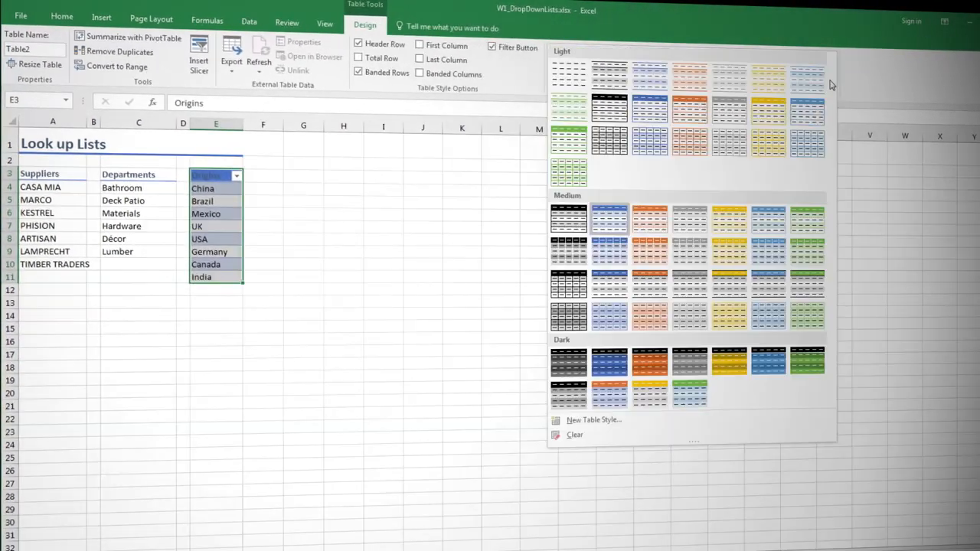
pyautogui.click(569, 73)
pyautogui.click(227, 226)
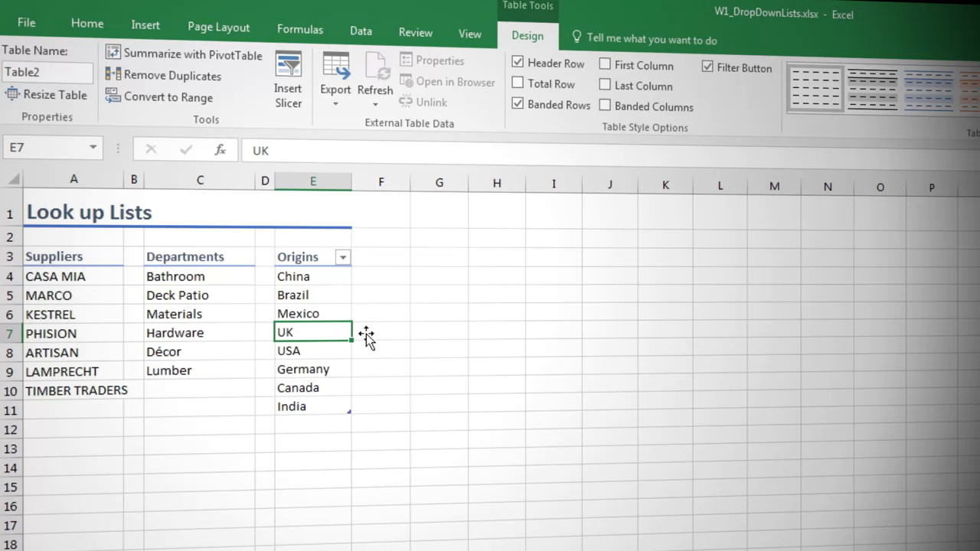
# Step: Sort the Origins table on the Lists sheet alphabetically from A to Z
pyautogui.click(342, 257)
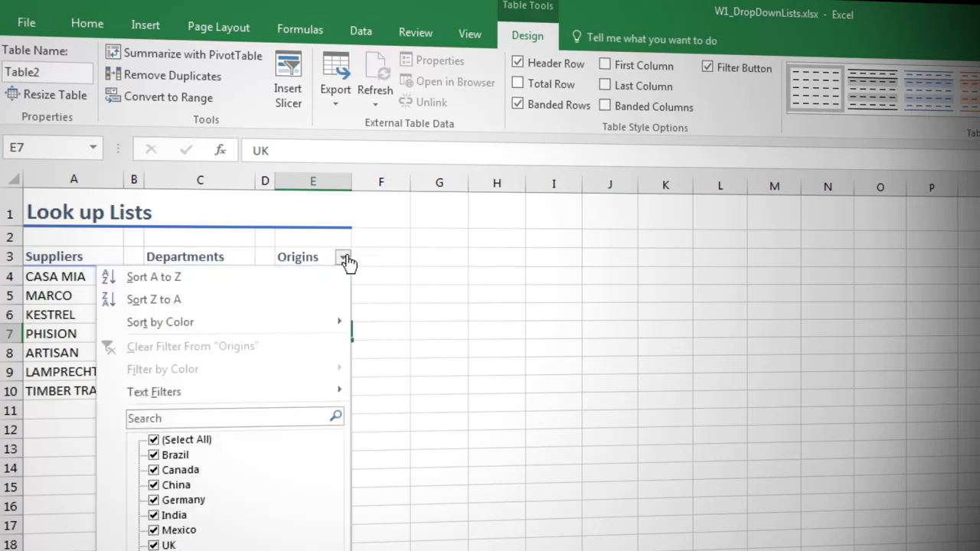
pyautogui.click(337, 278)
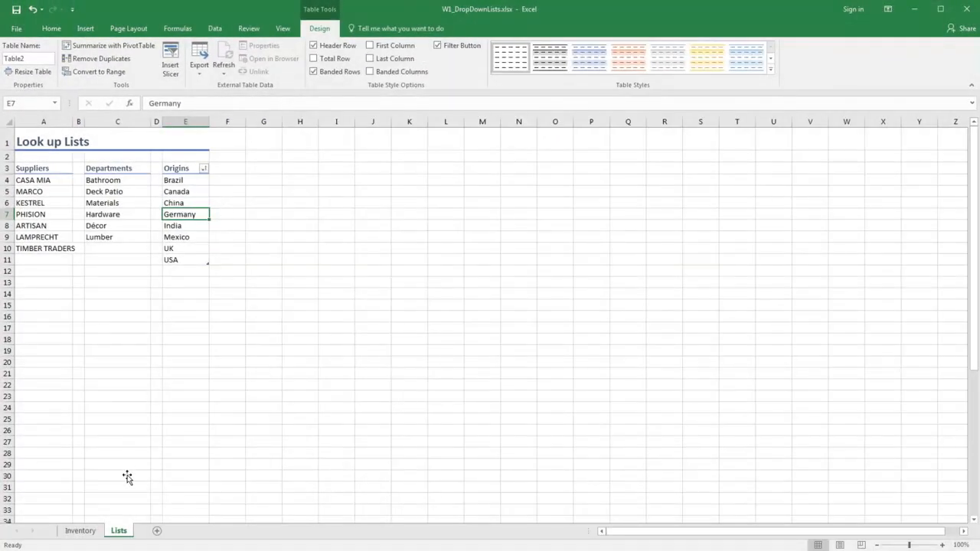
# Step: On the Inventory sheet, set data validation for all data cells of the Origin column to allow a List
pyautogui.click(81, 530)
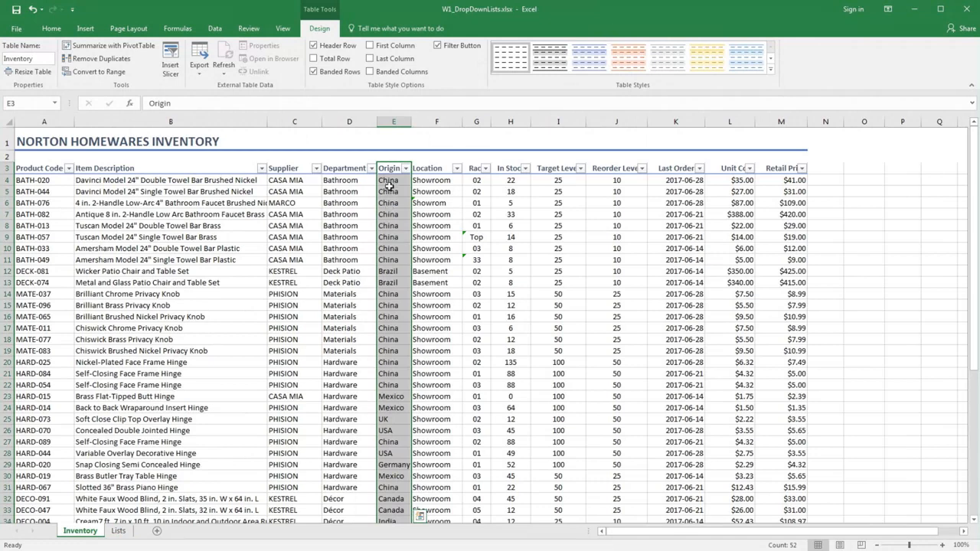
pyautogui.moveTo(388, 181); pyautogui.dragTo(389, 181)
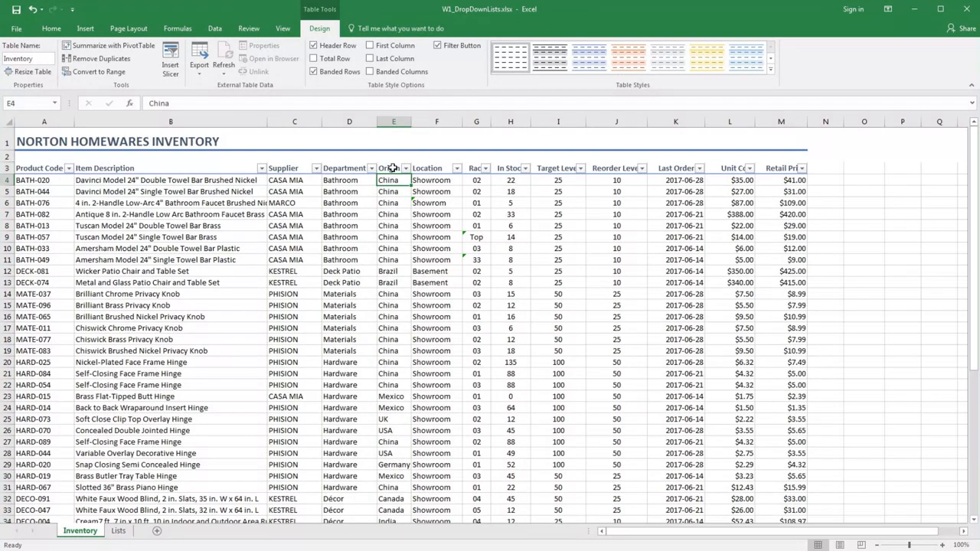
pyautogui.click(391, 165)
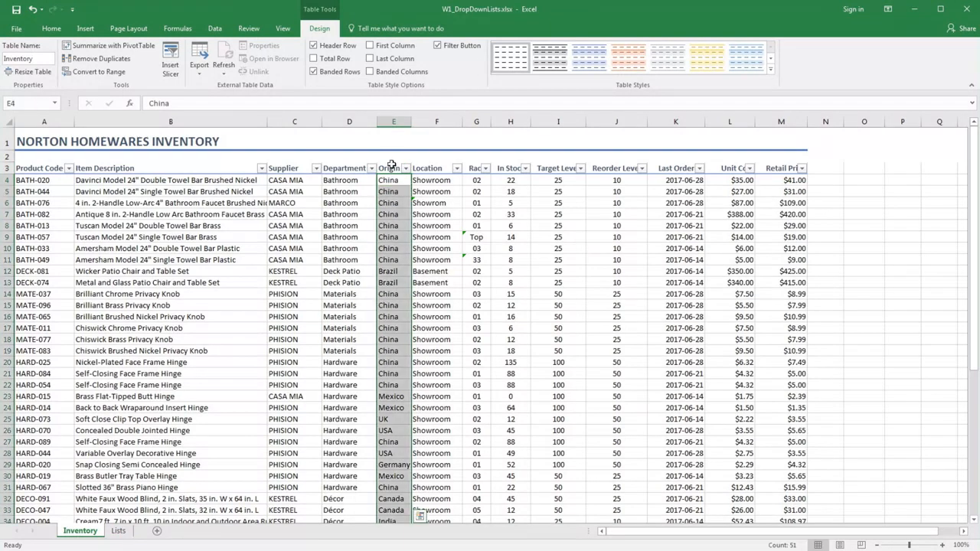
pyautogui.click(225, 31)
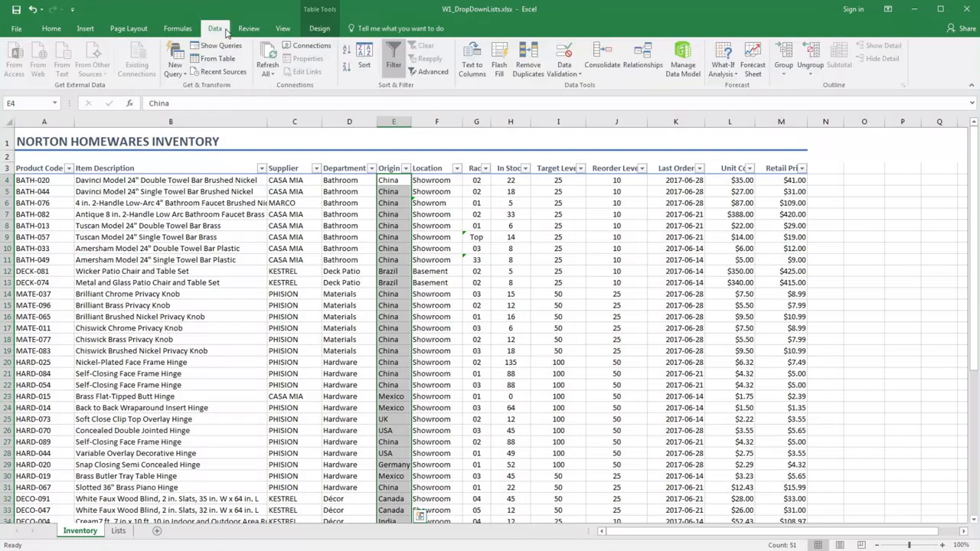
pyautogui.click(564, 55)
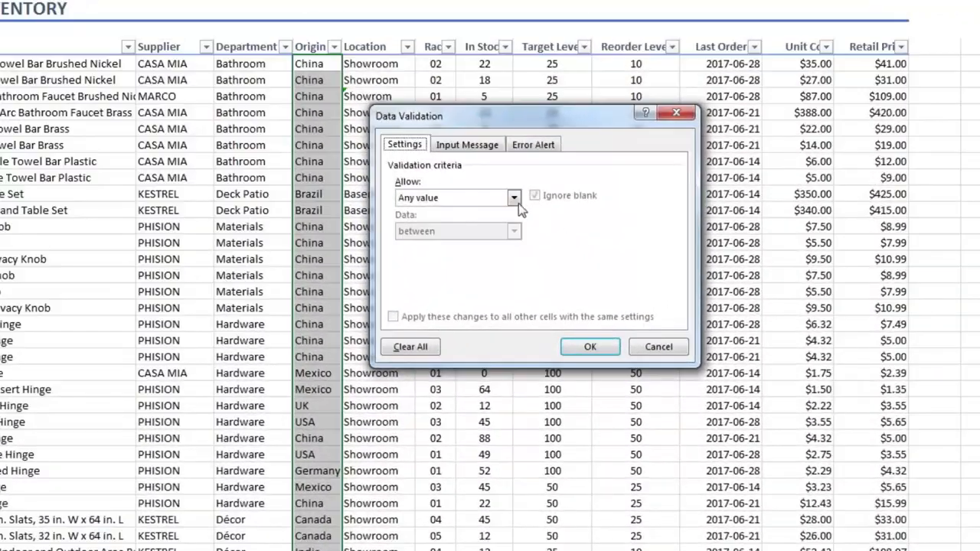
pyautogui.click(518, 213)
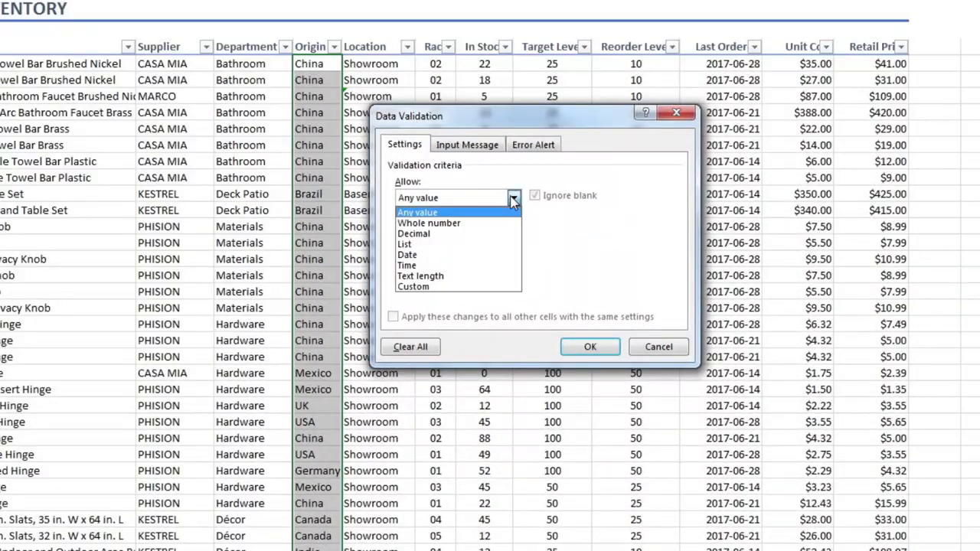
pyautogui.click(508, 243)
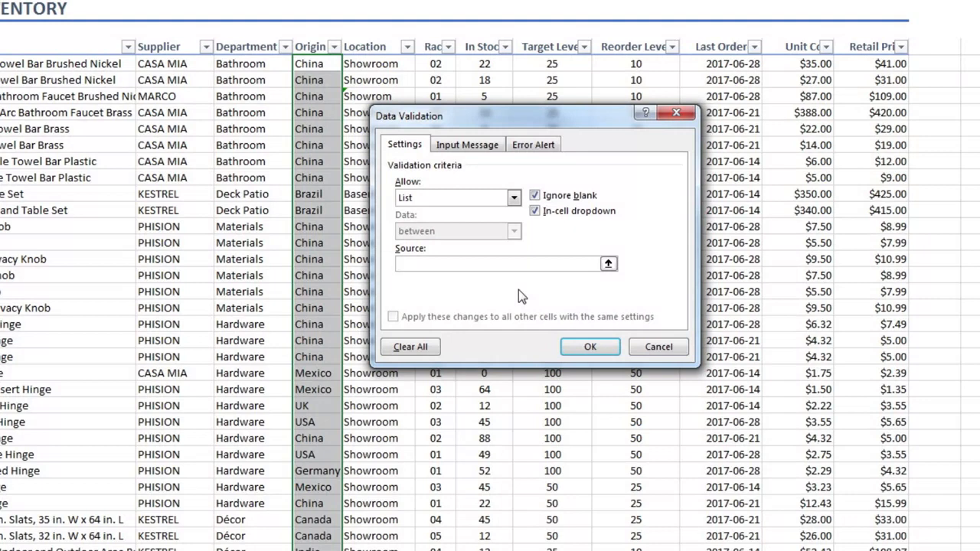
# Step: Use the named range Origins as the validation list's source and apply the rule
pyautogui.write('=')
pyautogui.press('F3')
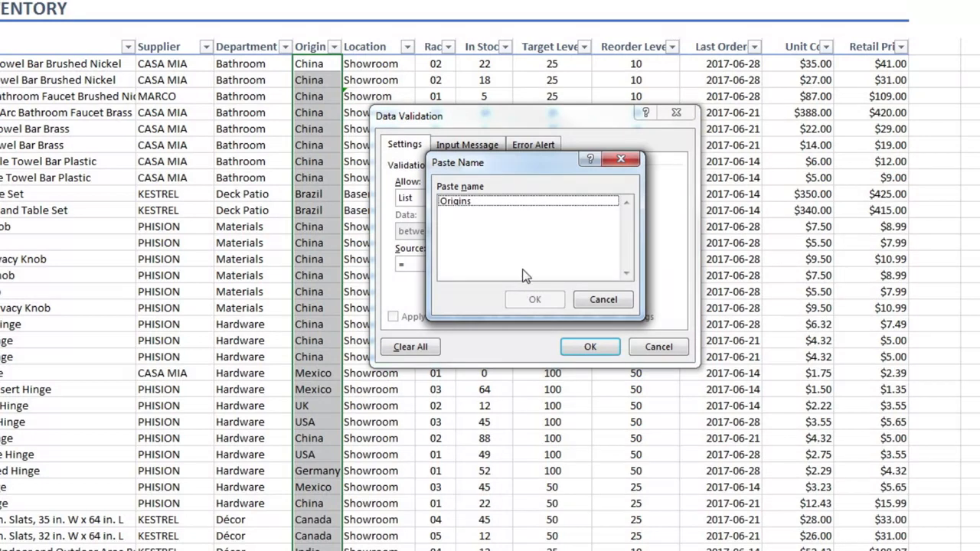
pyautogui.click(493, 202)
pyautogui.click(530, 300)
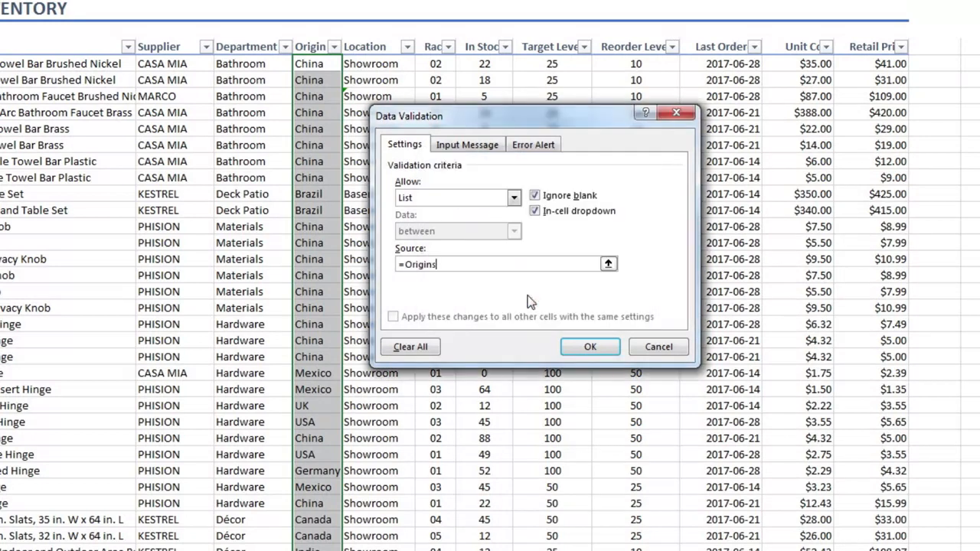
pyautogui.click(588, 346)
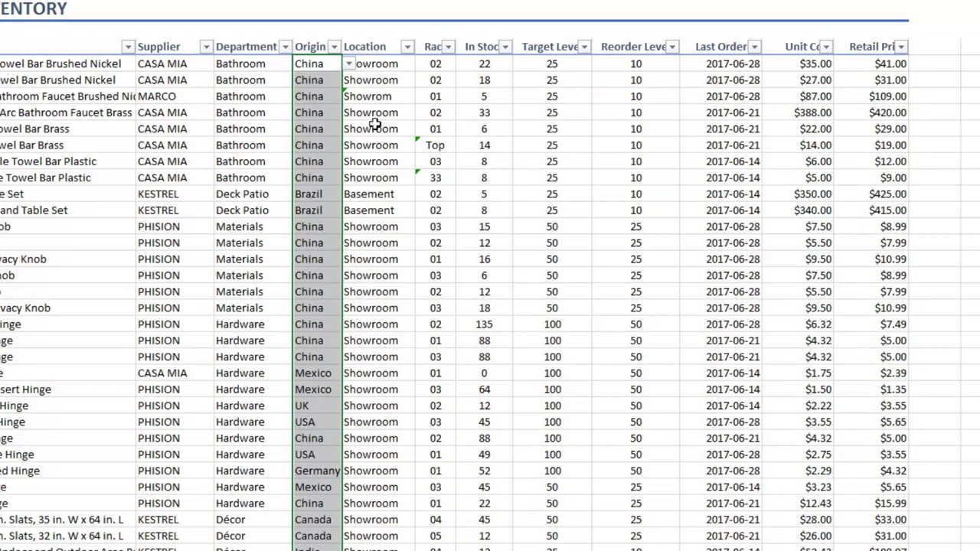
# Step: Check the choices offered by the Origin drop-down in cell E5
pyautogui.click(326, 80)
pyautogui.click(349, 80)
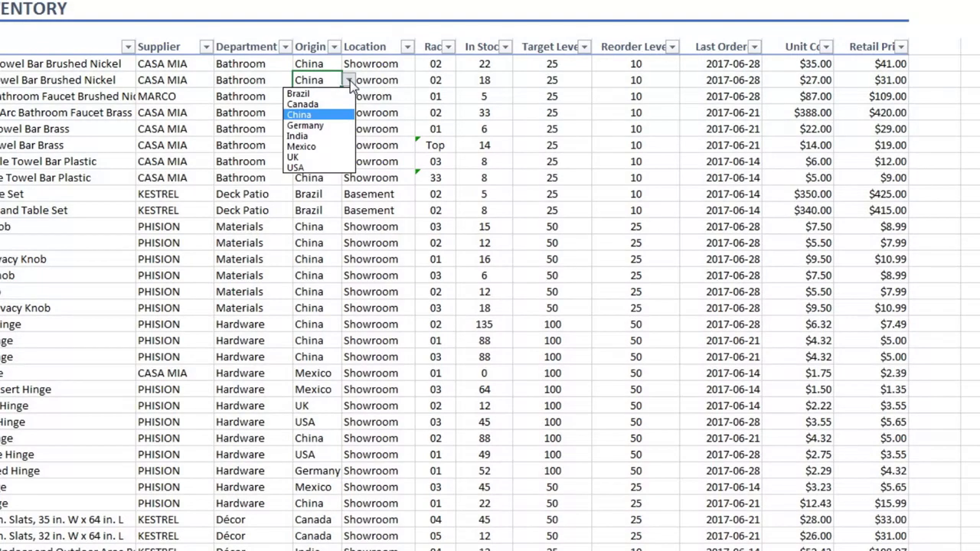
pyautogui.click(350, 82)
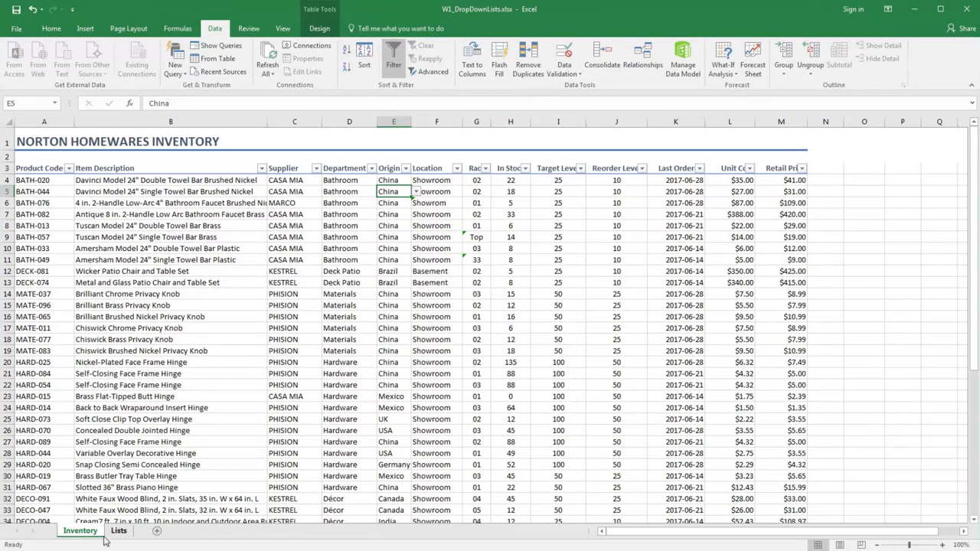
# Step: Add Italy to the Origins table on the Lists sheet, in cell E12 directly below USA
pyautogui.click(119, 530)
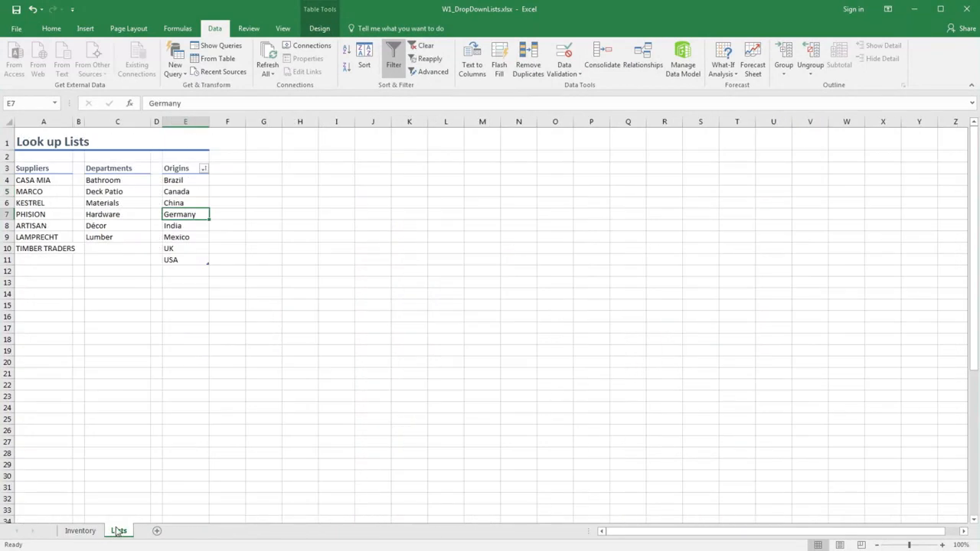
pyautogui.click(188, 274)
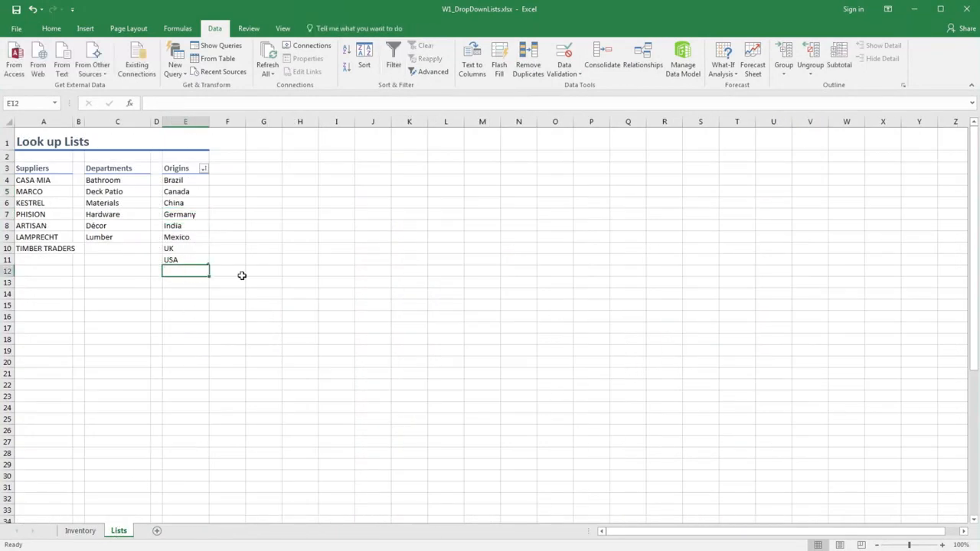
pyautogui.write('Italy')
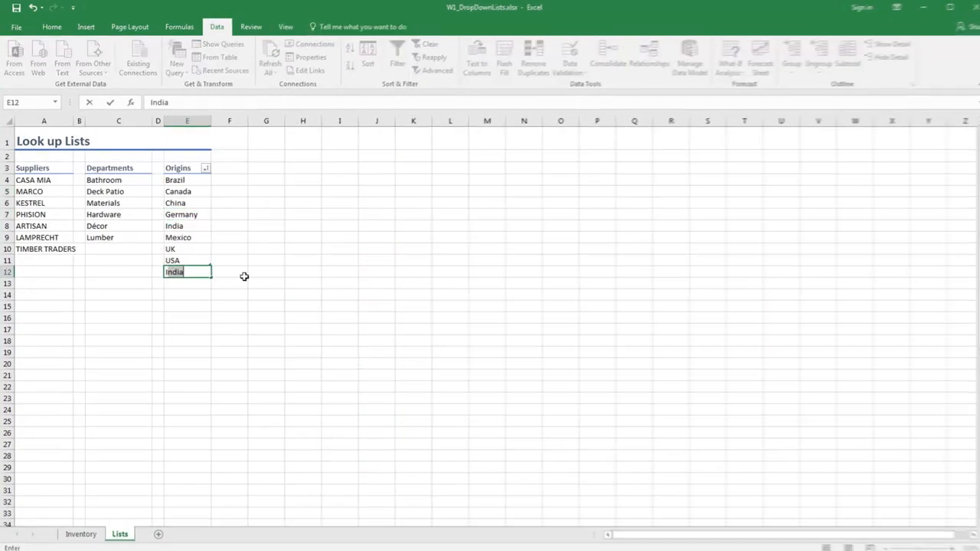
pyautogui.press('Return')
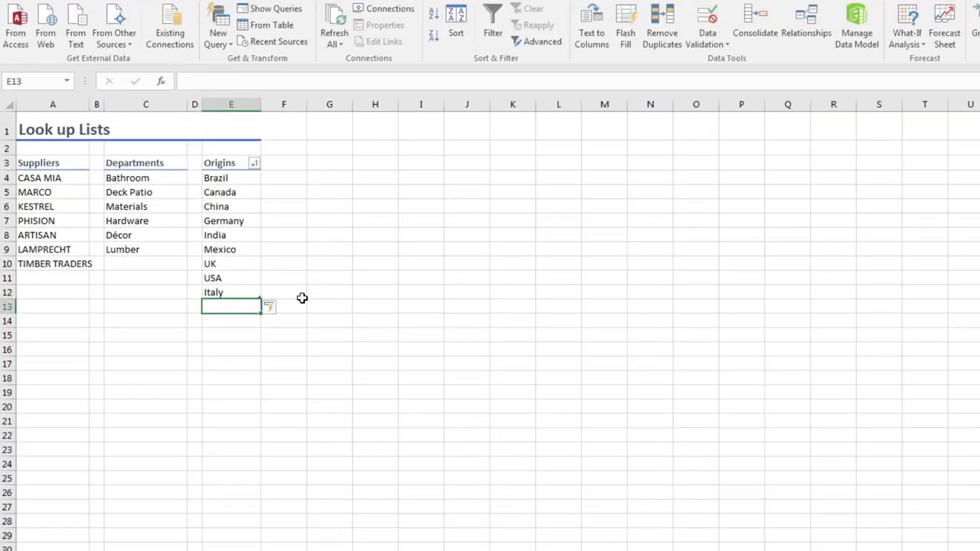
pyautogui.click(320, 279)
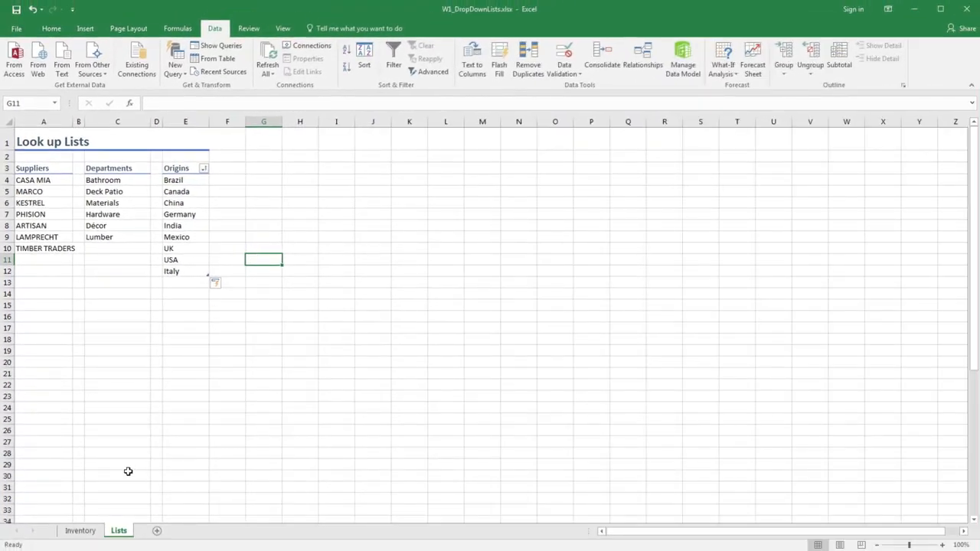
# Step: Check on the Inventory sheet whether the Origin drop-down in E5 includes Italy
pyautogui.click(91, 531)
pyautogui.click(417, 192)
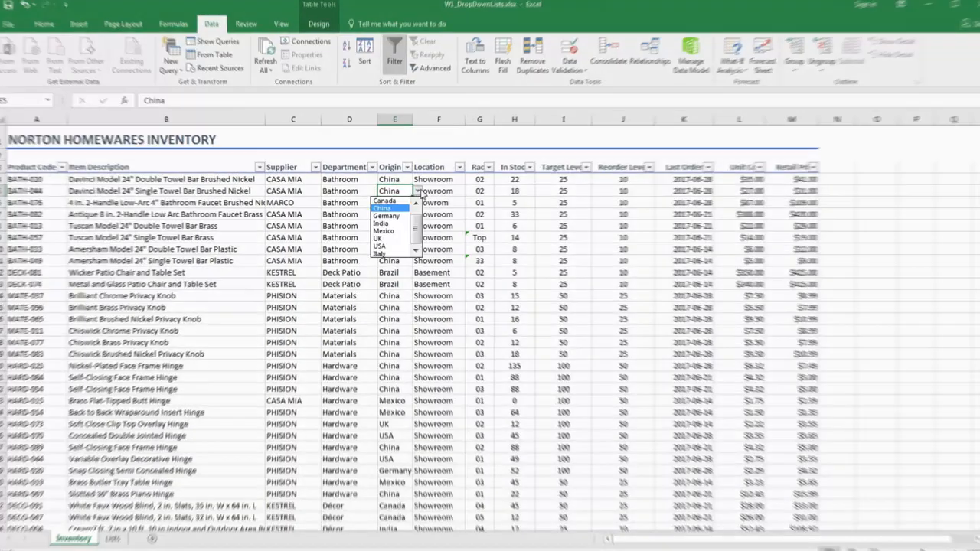